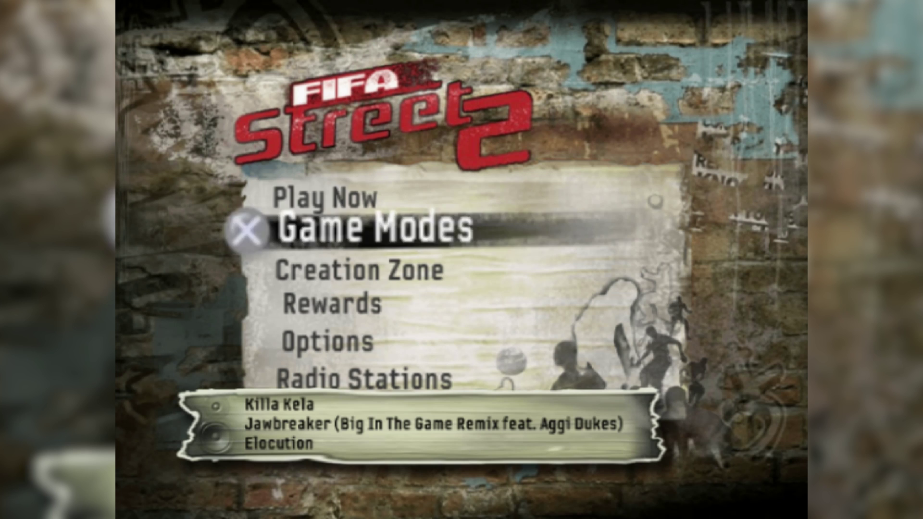
Pick Play Now, lock in Brazil as home and confirm England away to load the match.
key("Up")
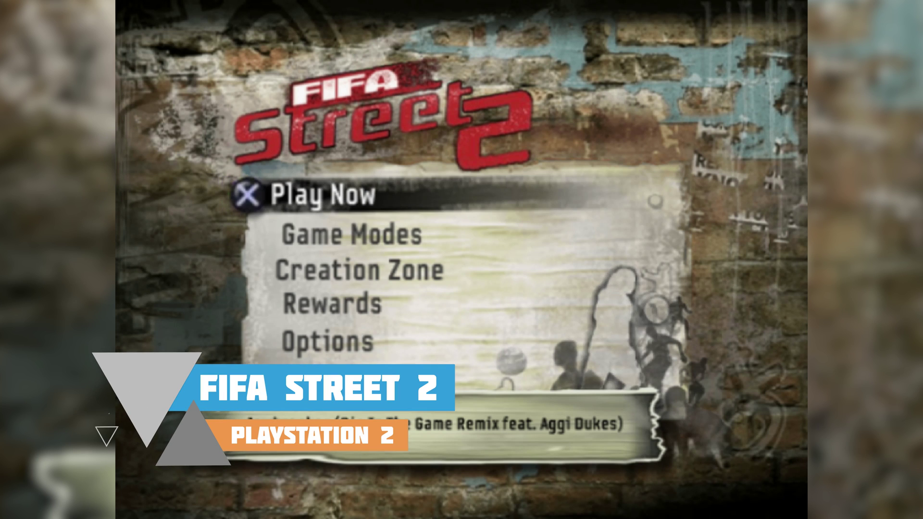
key("Return")
key("Return")
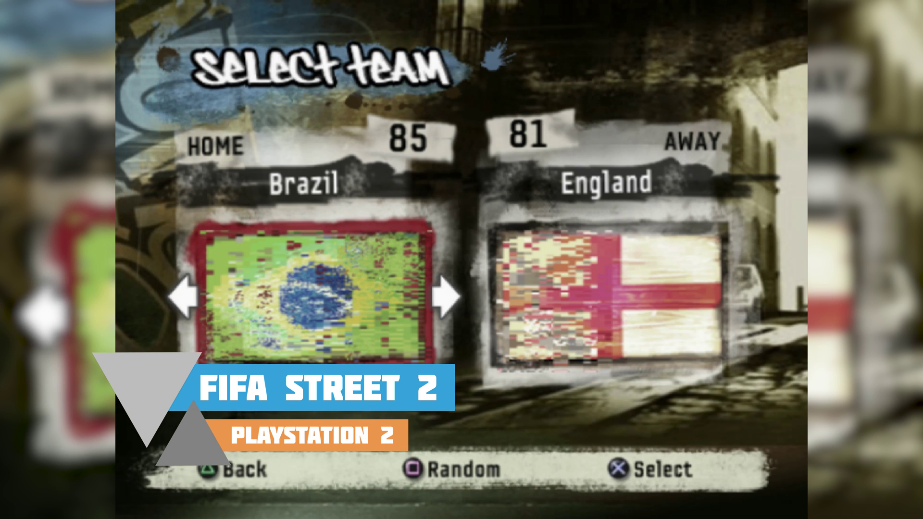
key("Right")
key("Left")
key("Return")
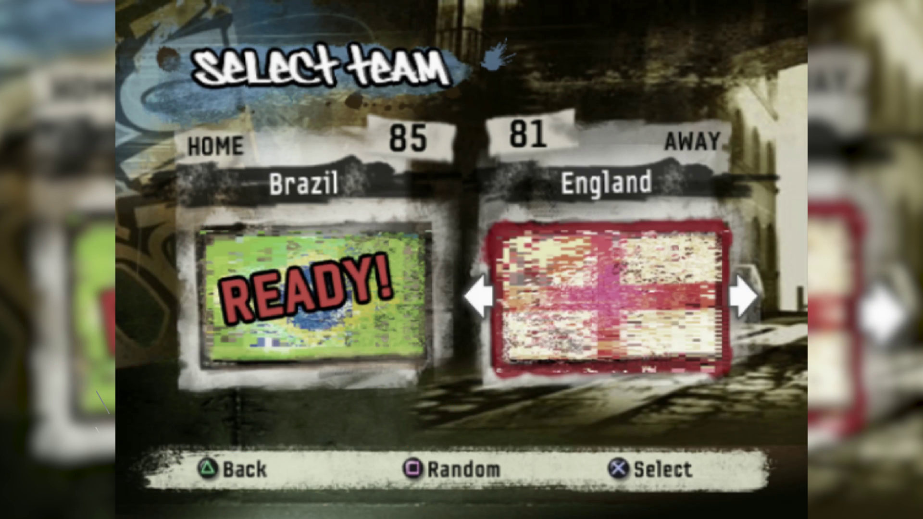
key("Return")
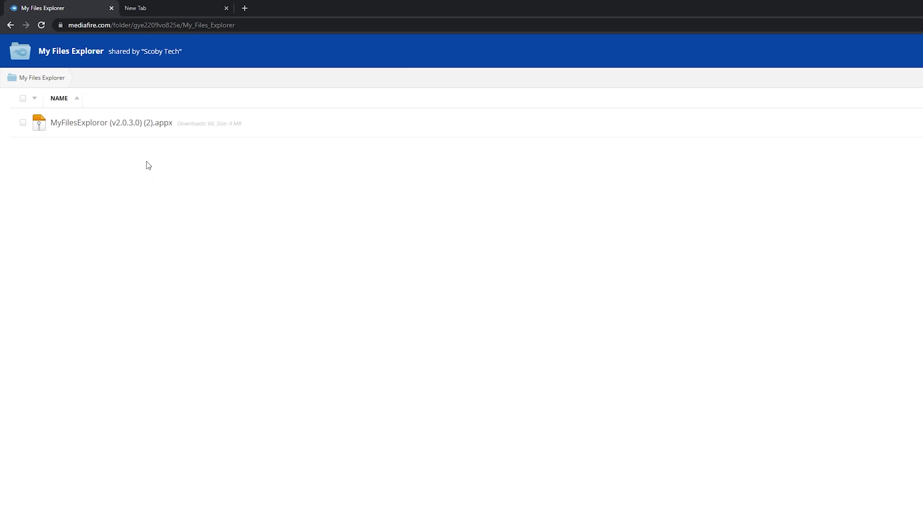
Download the 3.51MB MyFilesExploror (v2.0.3.0) (2).appx file and close the advert window.
right_click(135, 125)
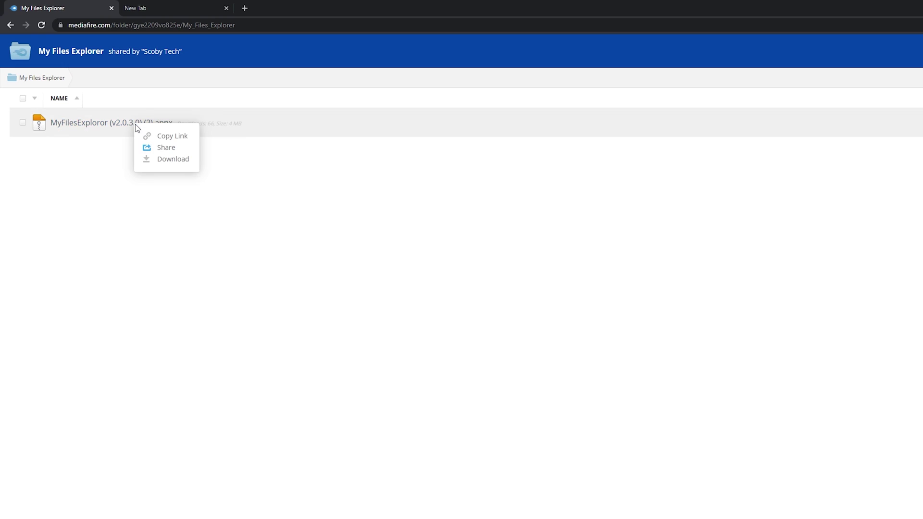
left_click(164, 160)
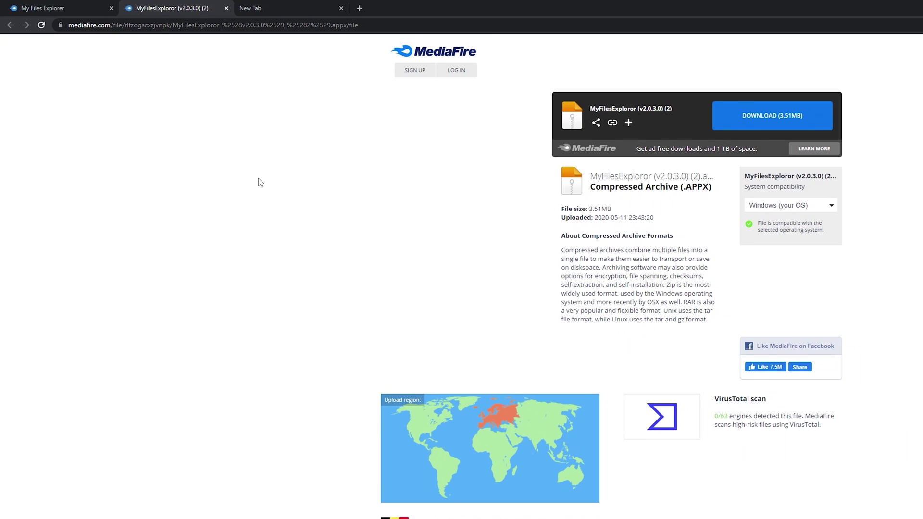
left_click(755, 115)
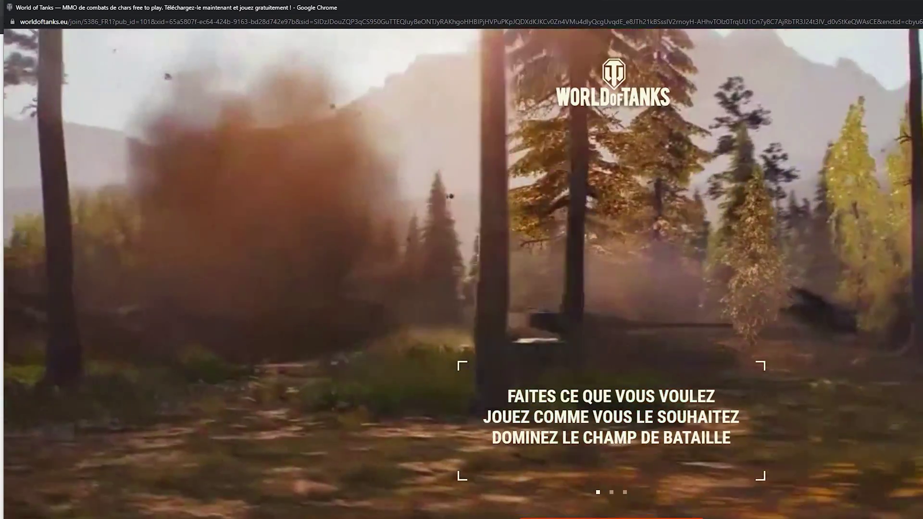
key("ctrl+w")
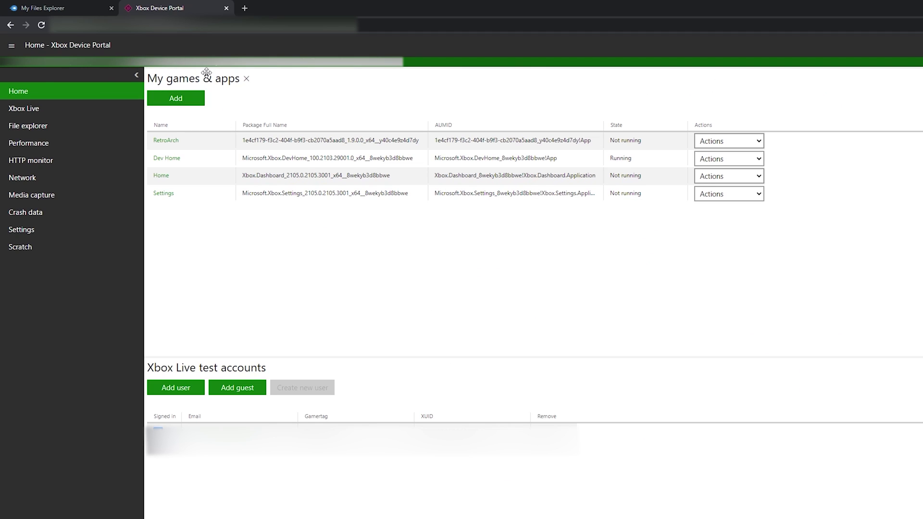
Deploy the MyFilesExploror .appx from Downloads through the Add app installer until registration finishes.
left_click(178, 99)
left_click(589, 262)
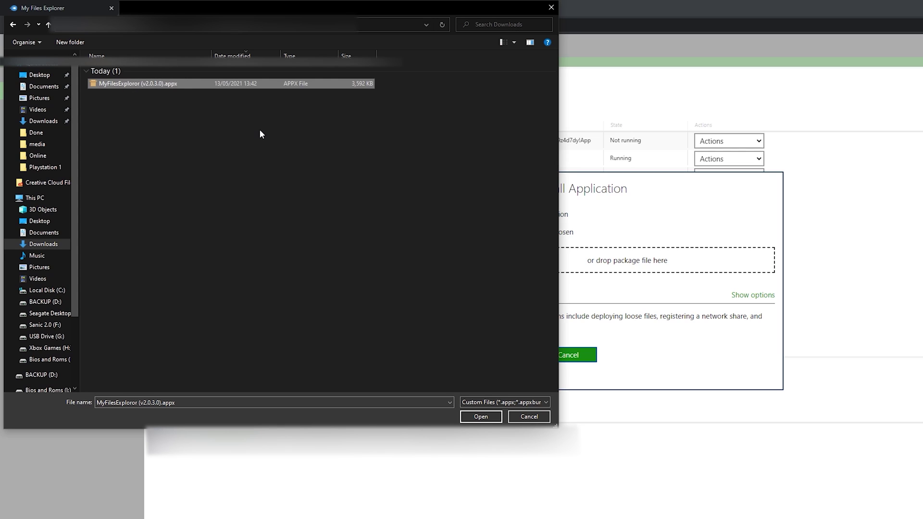
left_click(481, 417)
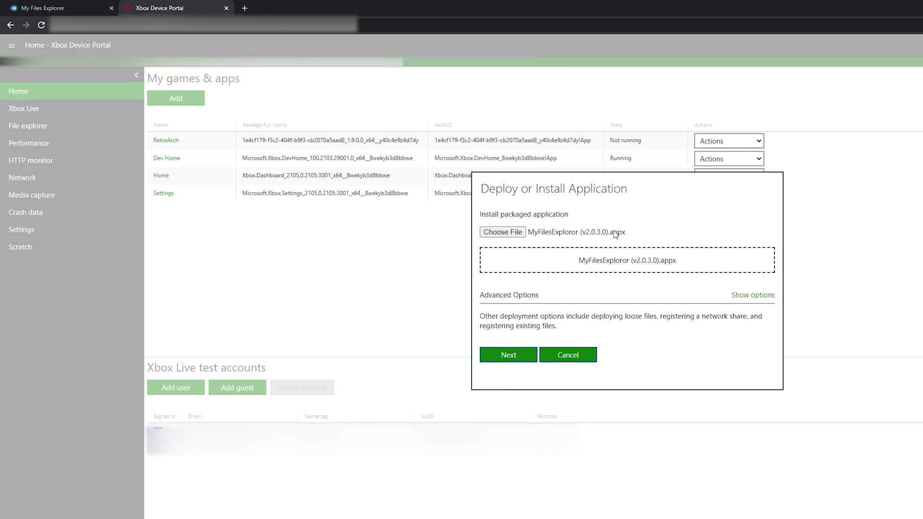
left_click(511, 356)
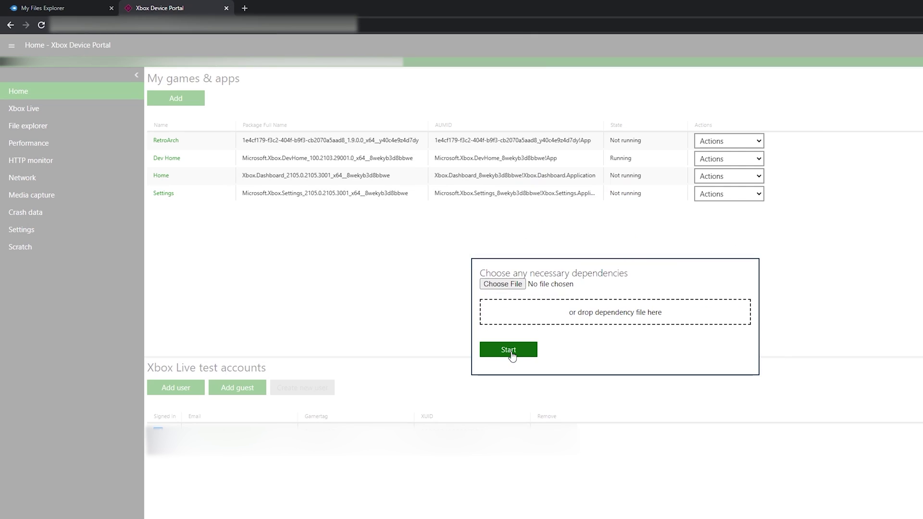
left_click(522, 352)
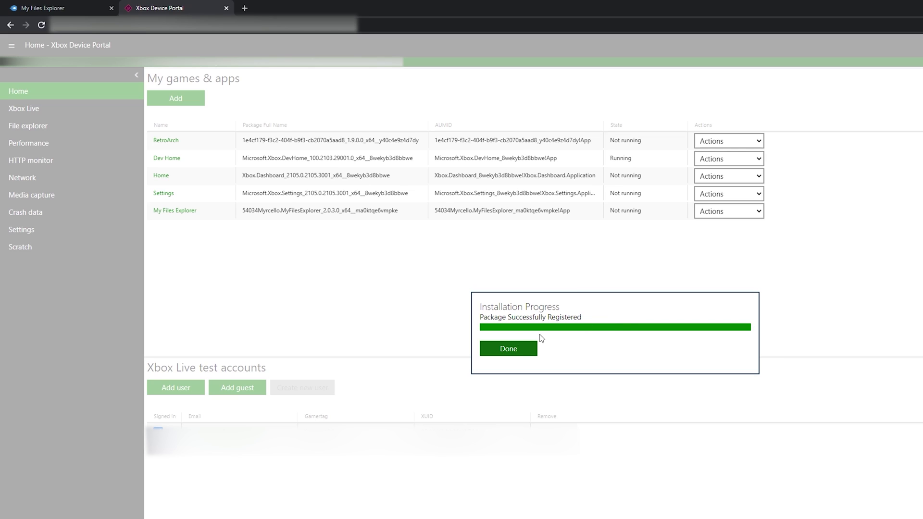
left_click(520, 350)
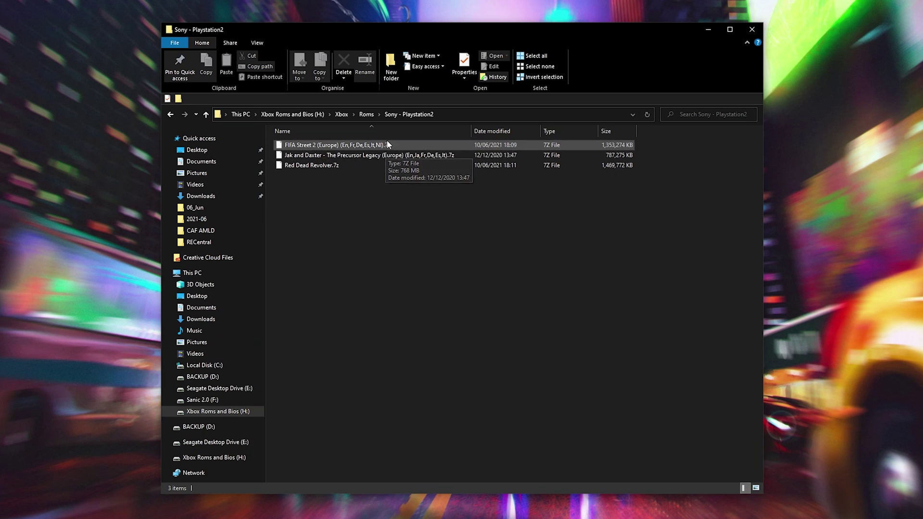
left_click_drag(359, 183, 331, 139)
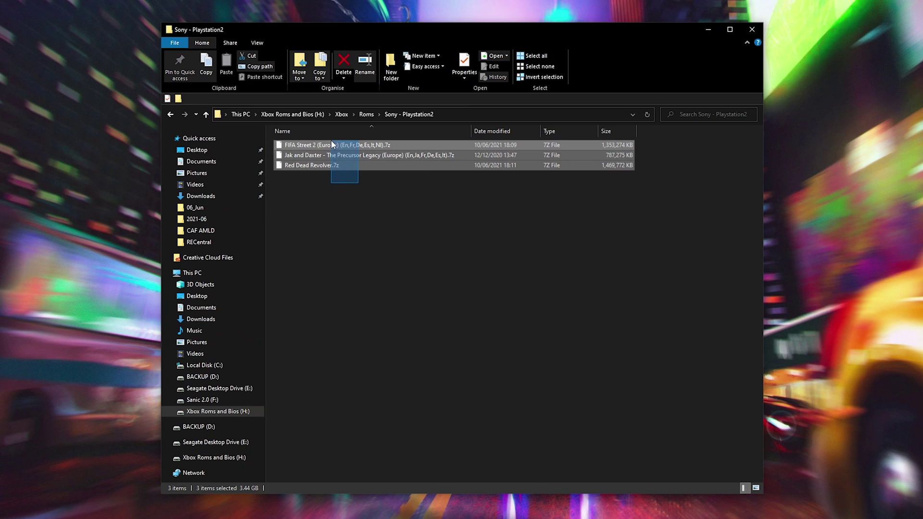
left_click(382, 206)
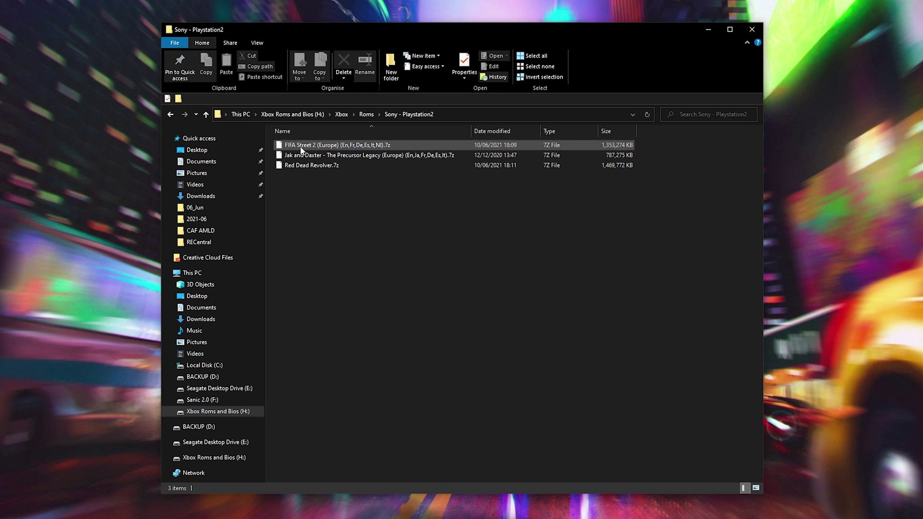
Extract the FIFA Street 2 .7z here with 7-Zip, producing its 4.37 GB .iso.
left_click(315, 148)
right_click(318, 147)
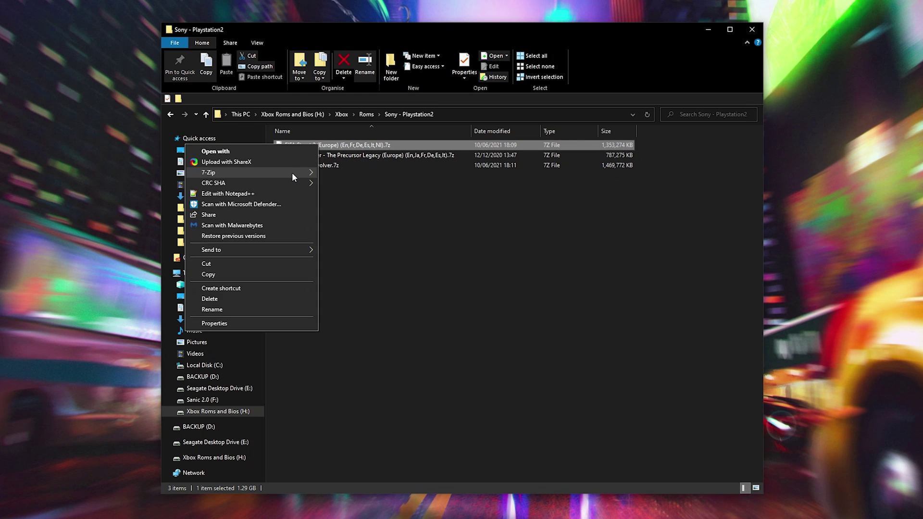
mouse_move(293, 175)
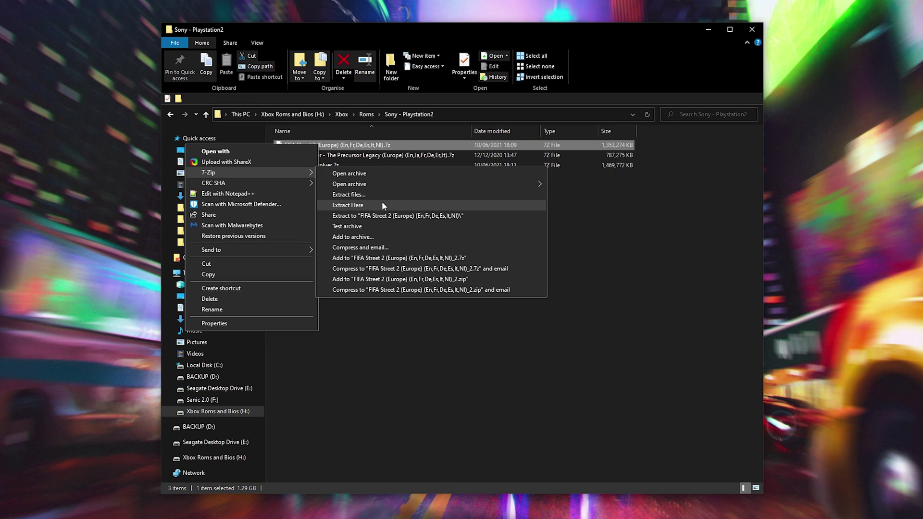
left_click(348, 205)
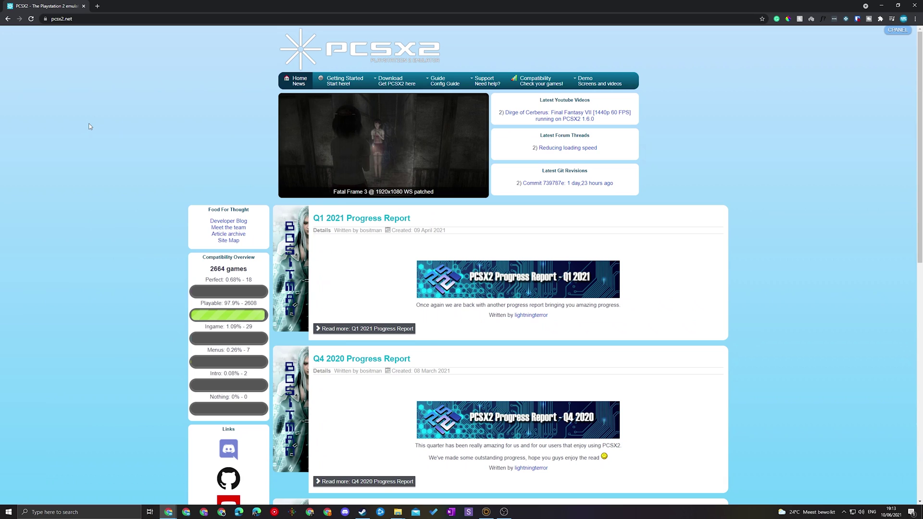
Go to pcsx2.net's Windows development builds page and open the Orphis build list.
key("ctrl+l")
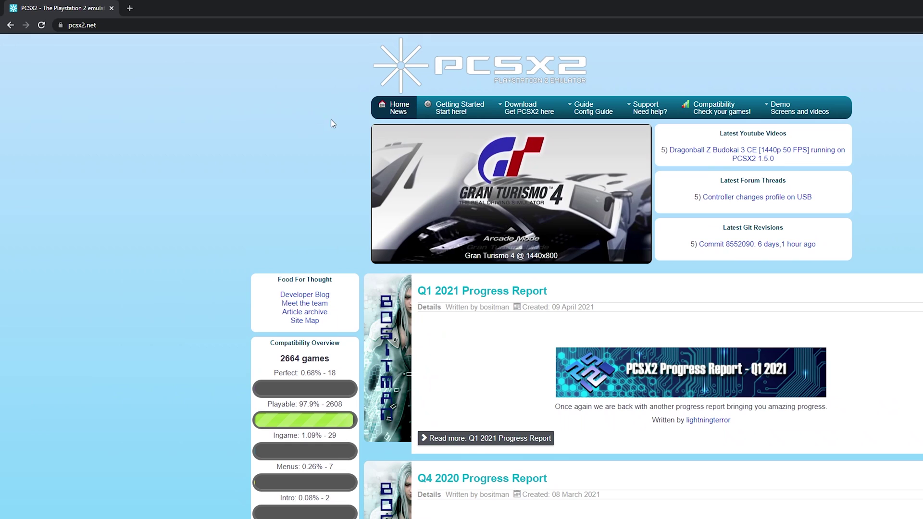
mouse_move(528, 110)
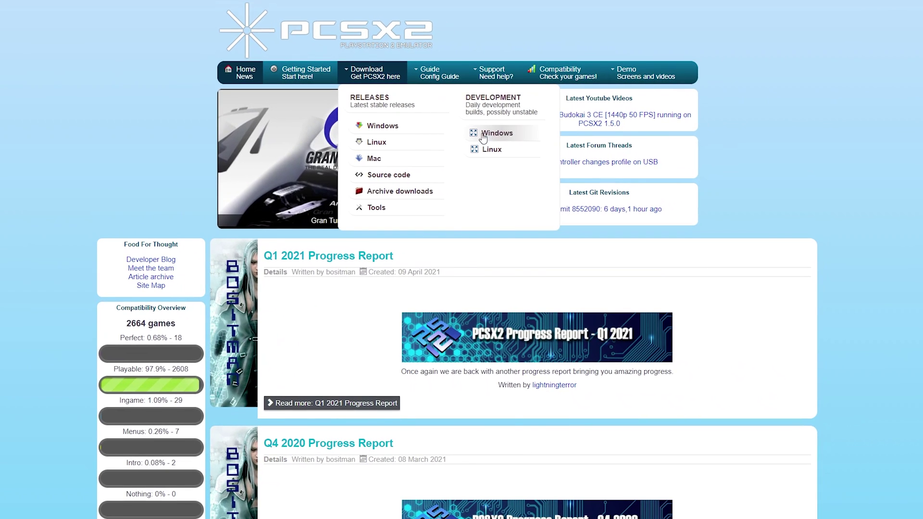
left_click(500, 133)
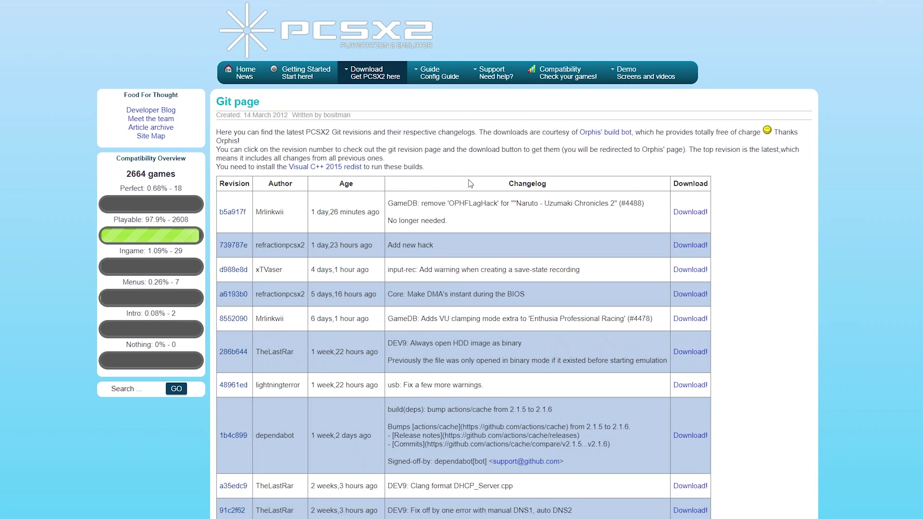
left_click(691, 212)
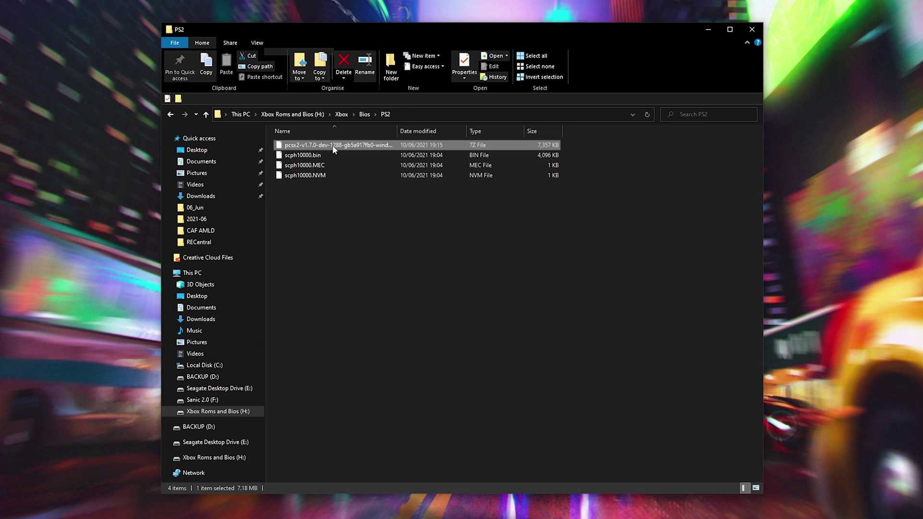
Widen the Name column and extract the pcsx2-v1.7.0-dev-1288 .7z build with 7-Zip.
left_click_drag(399, 131, 443, 130)
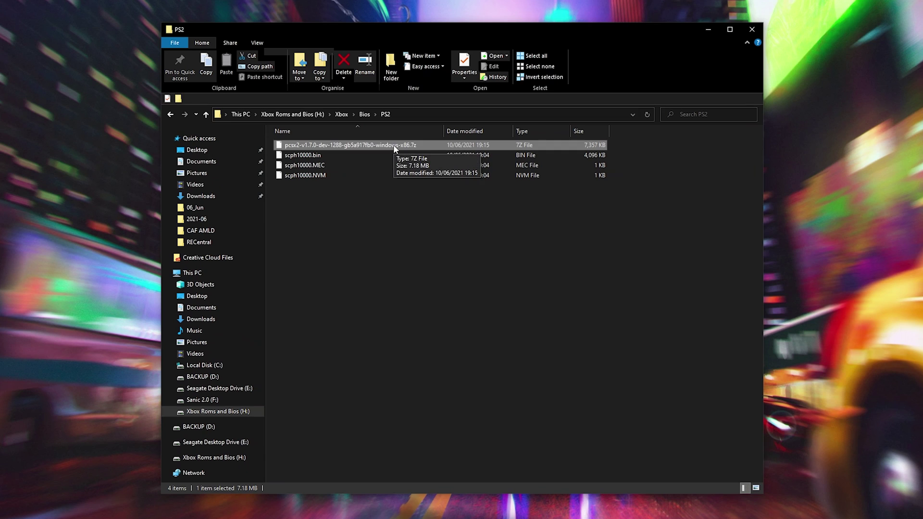
right_click(332, 144)
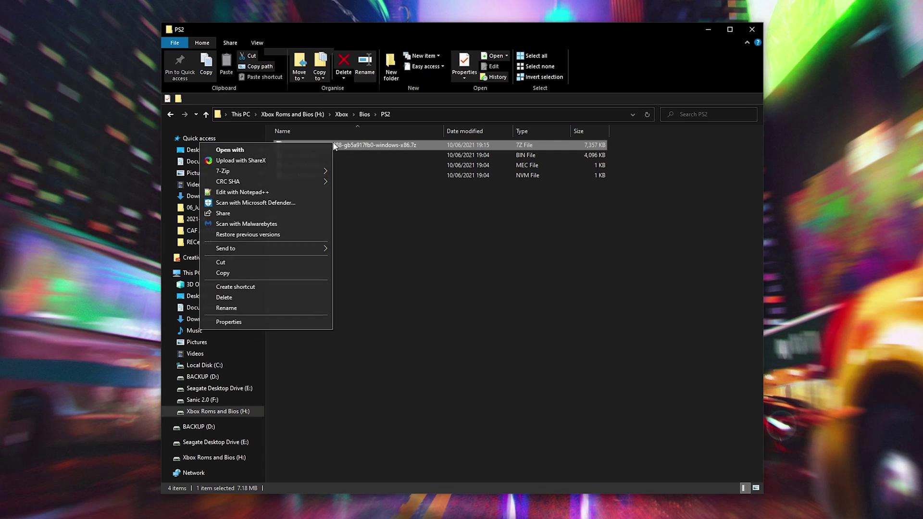
mouse_move(267, 171)
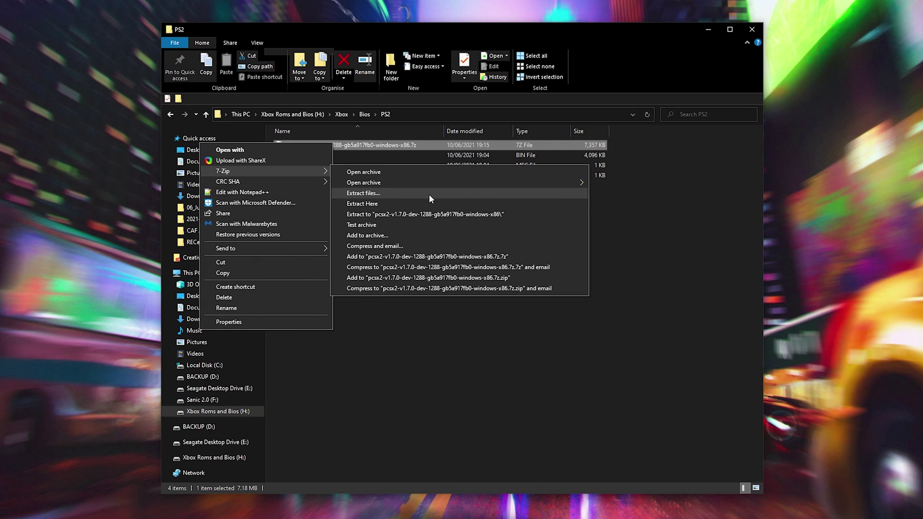
left_click(370, 203)
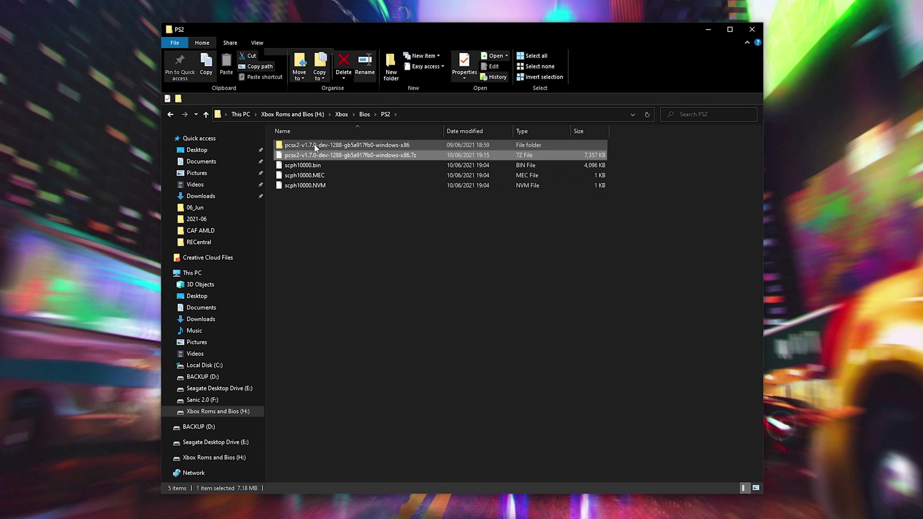
Launch pcsx2.exe from the extracted folder, advance the First Time Configuration wizard, then cancel it.
double_click(315, 145)
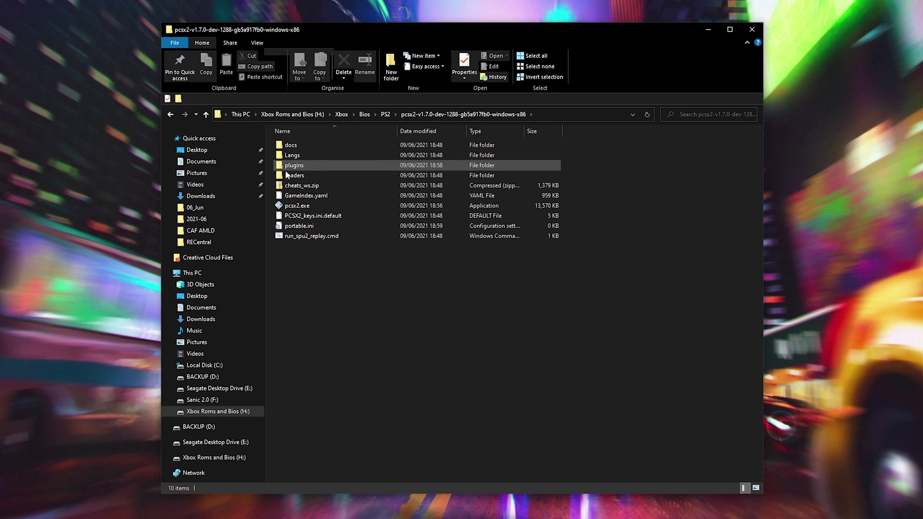
double_click(308, 208)
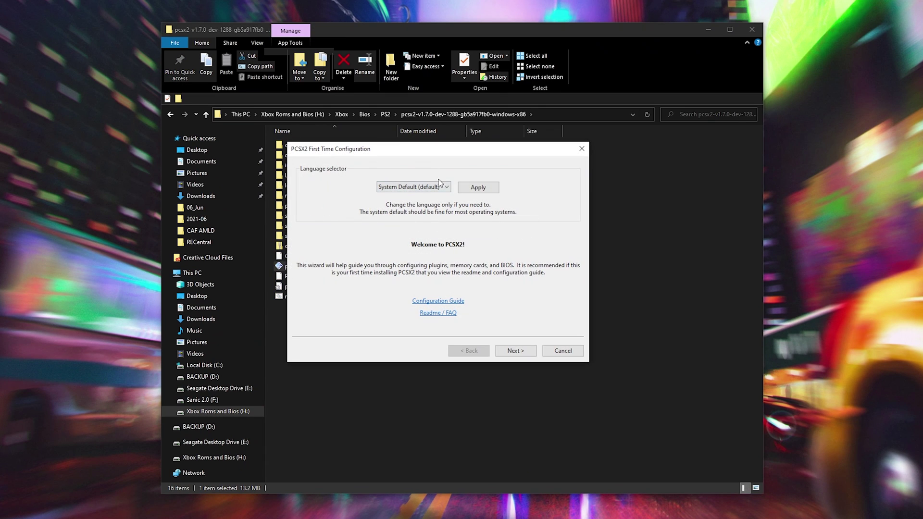
left_click(519, 351)
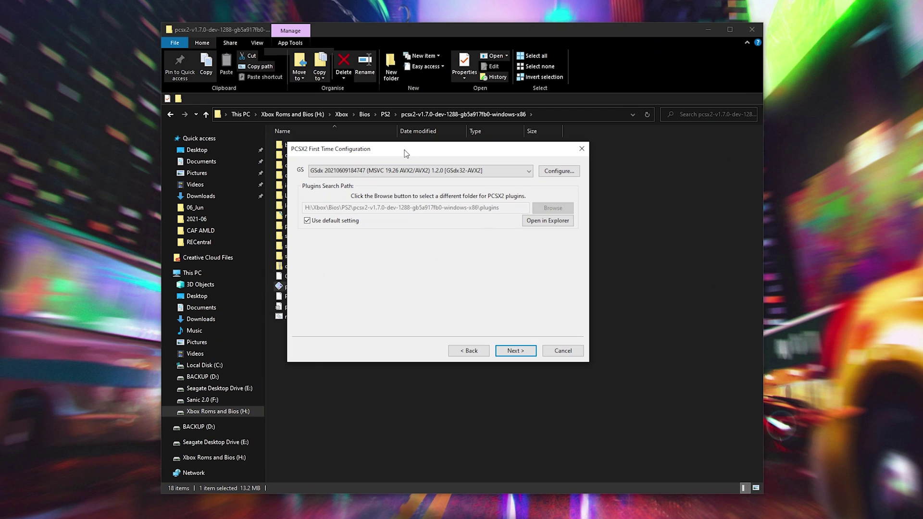
left_click_drag(405, 153, 542, 195)
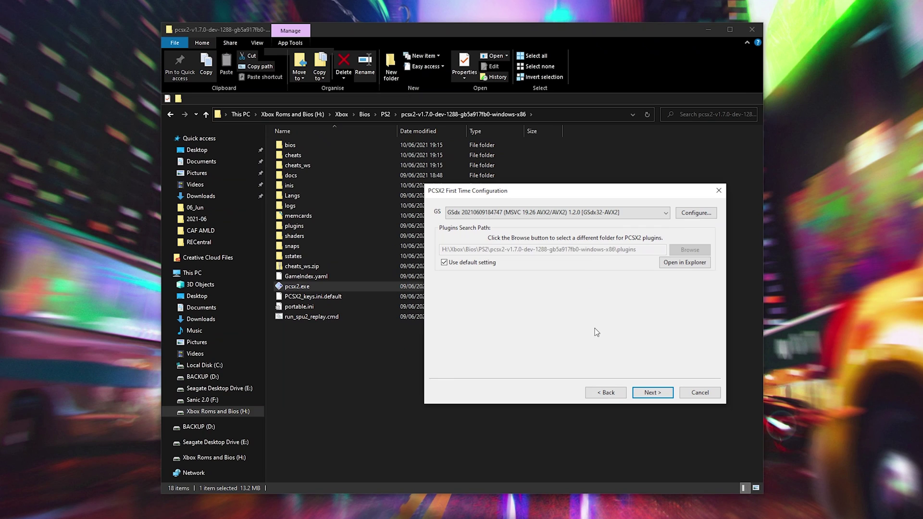
left_click(645, 391)
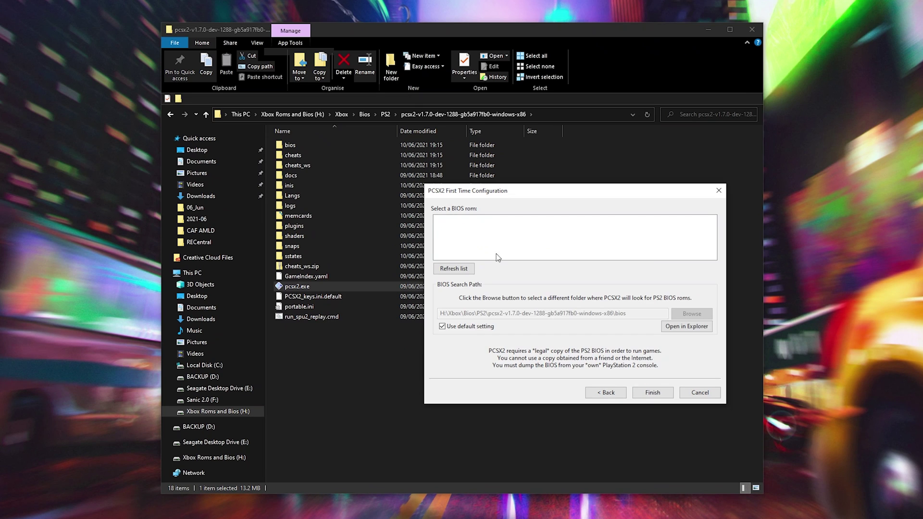
left_click(698, 393)
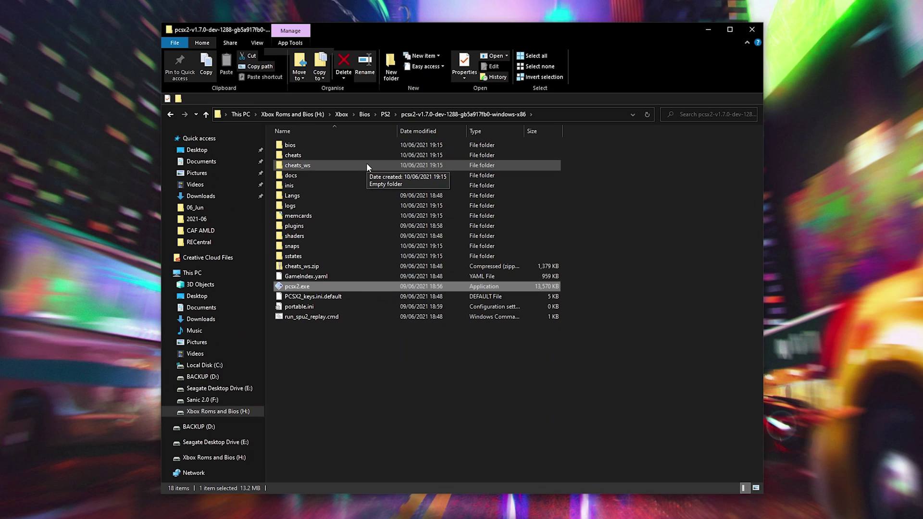
left_click(308, 147)
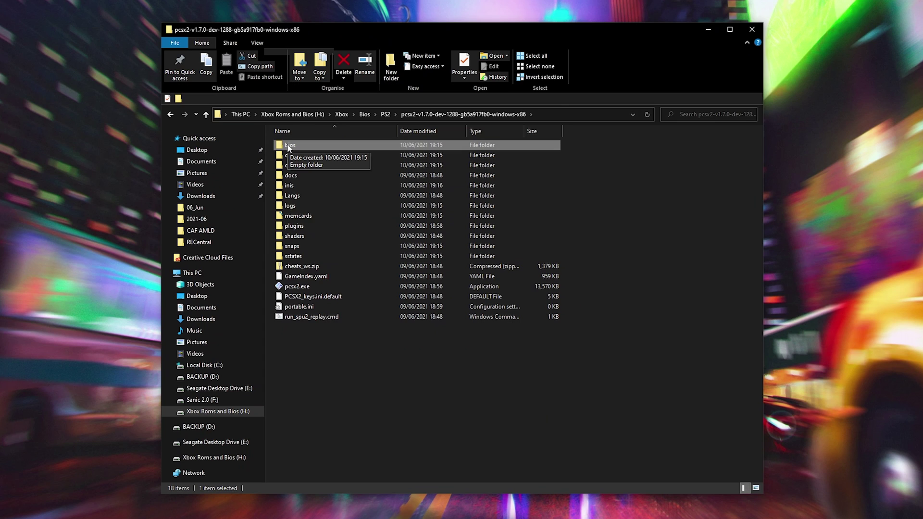
Paste scph10000.bin, .MEC and .NVM into the empty bios folder, then go up to PS2.
double_click(302, 144)
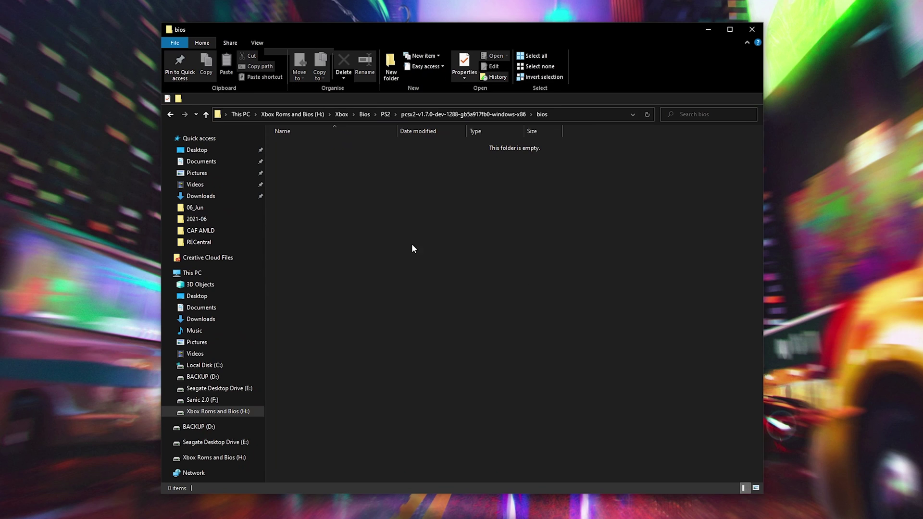
key("ctrl+v")
left_click_drag(606, 213, 273, 119)
left_click(412, 212)
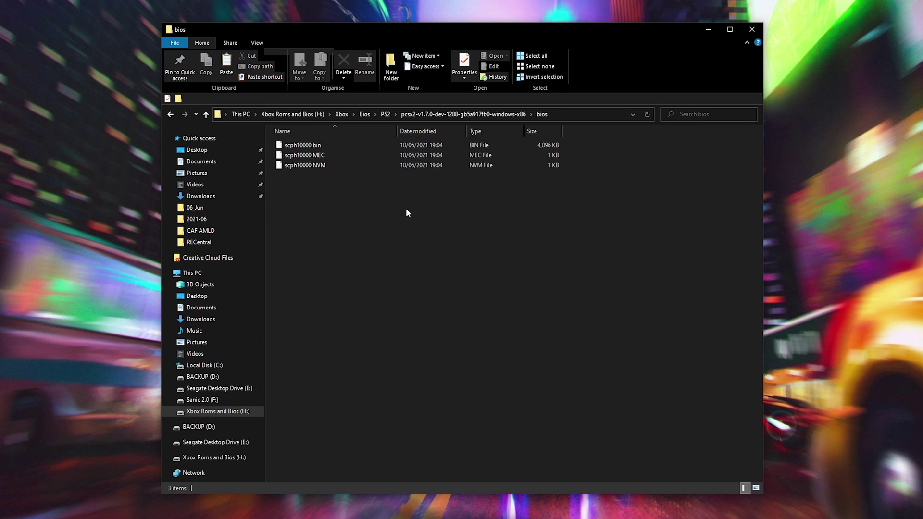
key("alt+Up")
key("alt+Up")
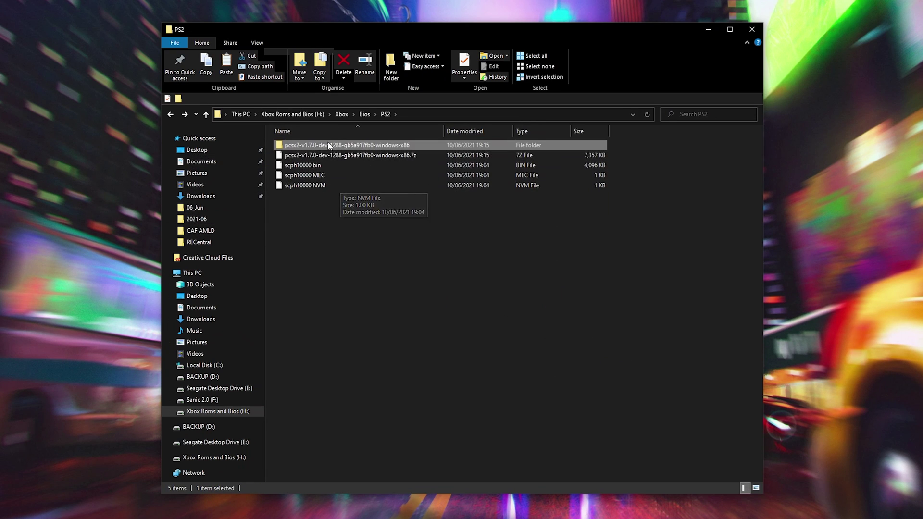
Open the pcsx2-v1.7.0 version folder and look over its contents.
double_click(310, 145)
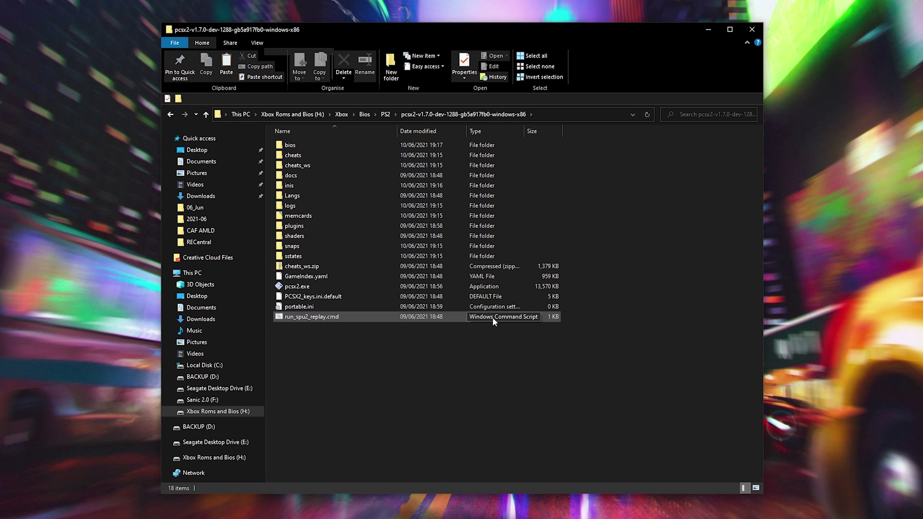
left_click_drag(620, 375, 174, 97)
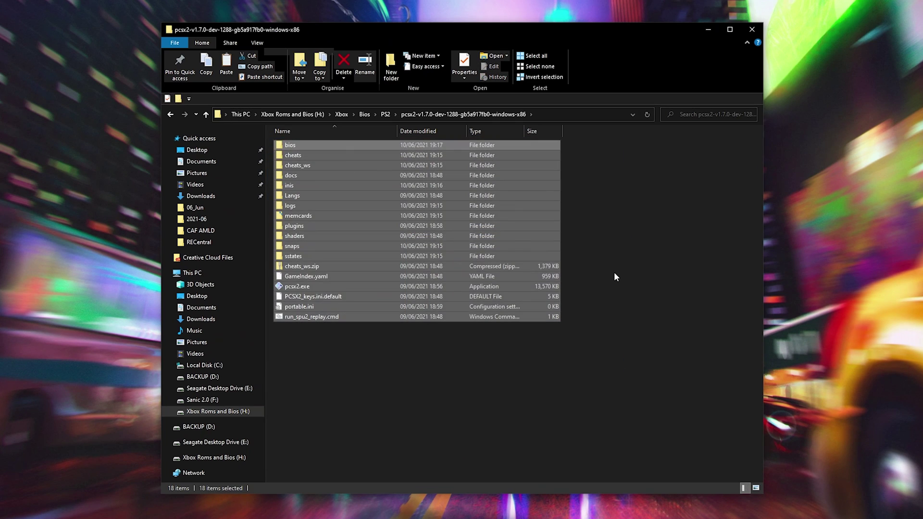
left_click(614, 272)
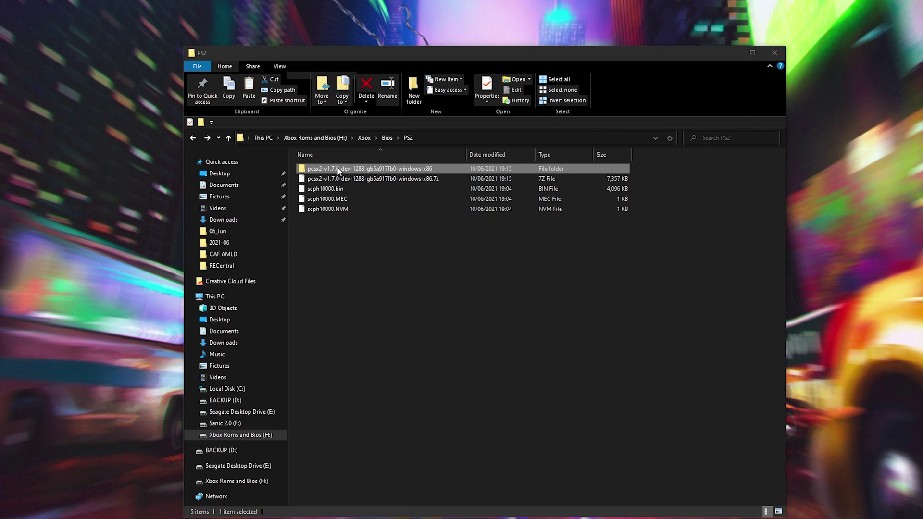
left_click(339, 170)
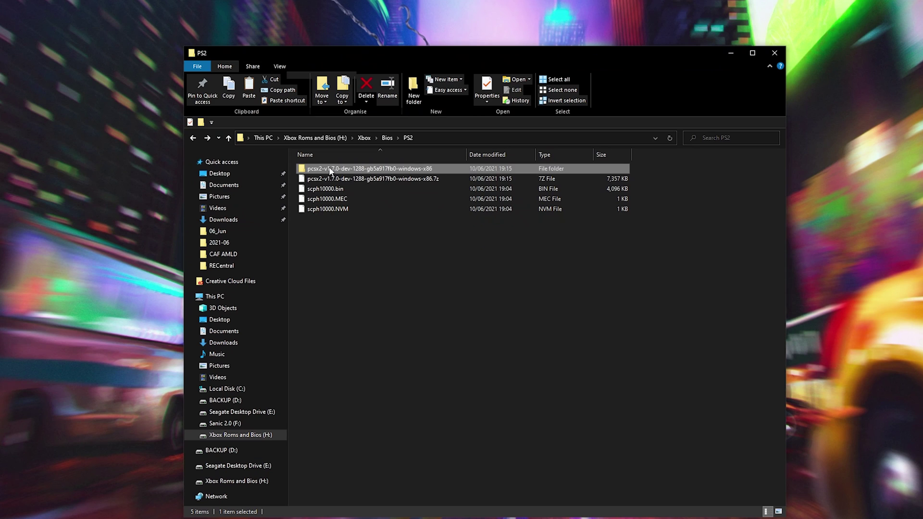
Rename the version folder to pcsx2 by deleting its version suffix.
left_click(325, 171)
left_click(323, 168)
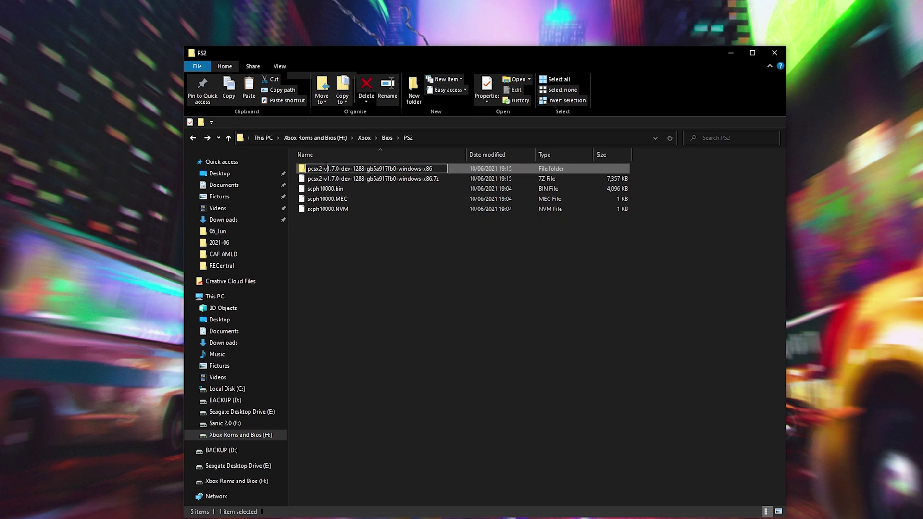
key("shift+End")
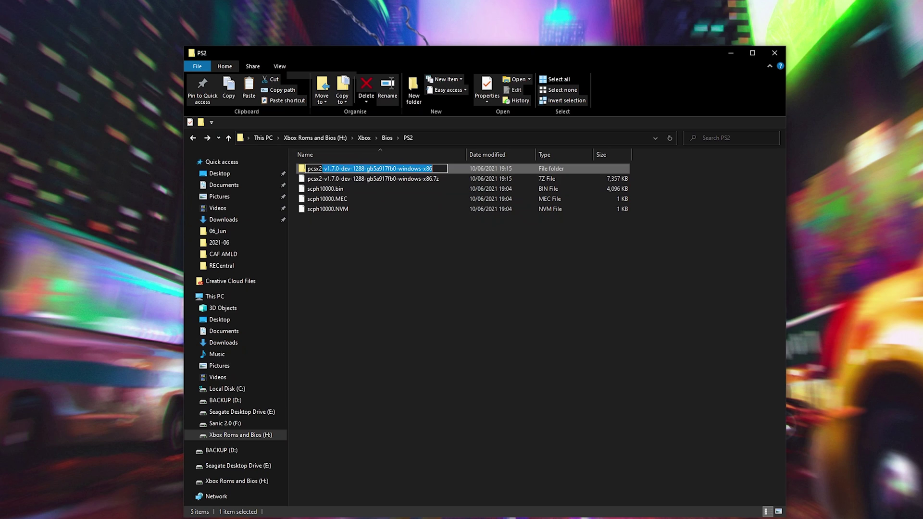
key("Delete")
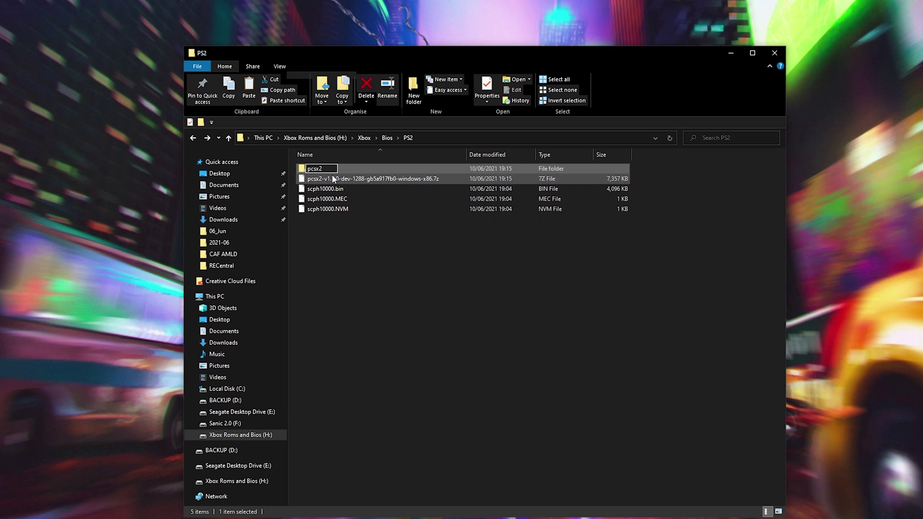
key("Return")
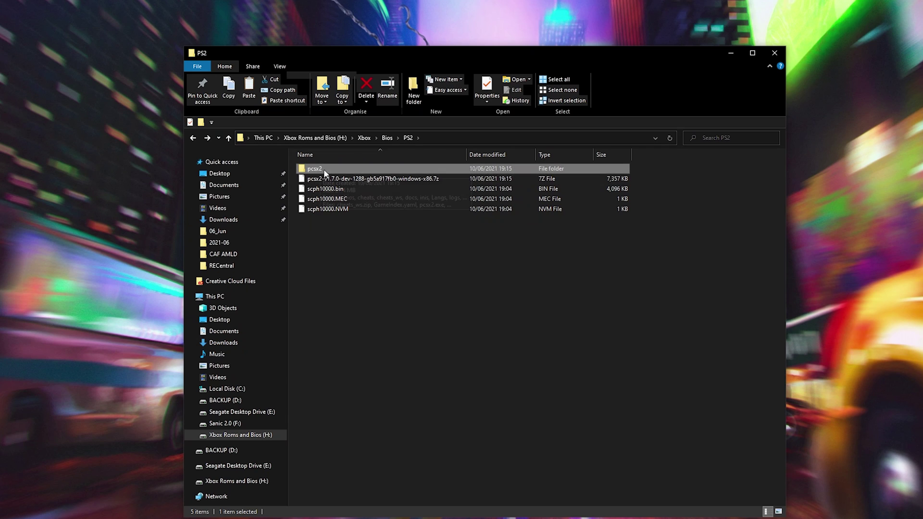
Open the renamed pcsx2 folder to confirm its contents, then return to PS2.
double_click(314, 171)
left_click_drag(541, 377, 291, 126)
left_click(603, 371)
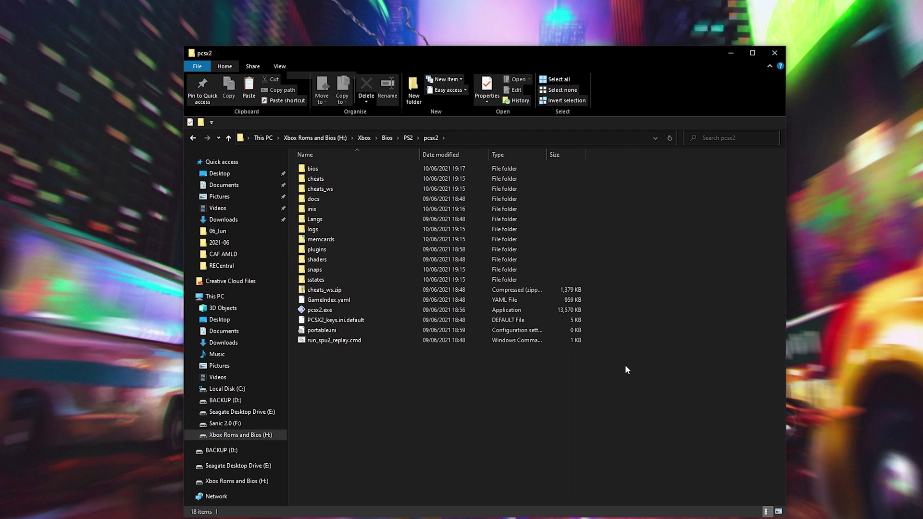
key("alt+Up")
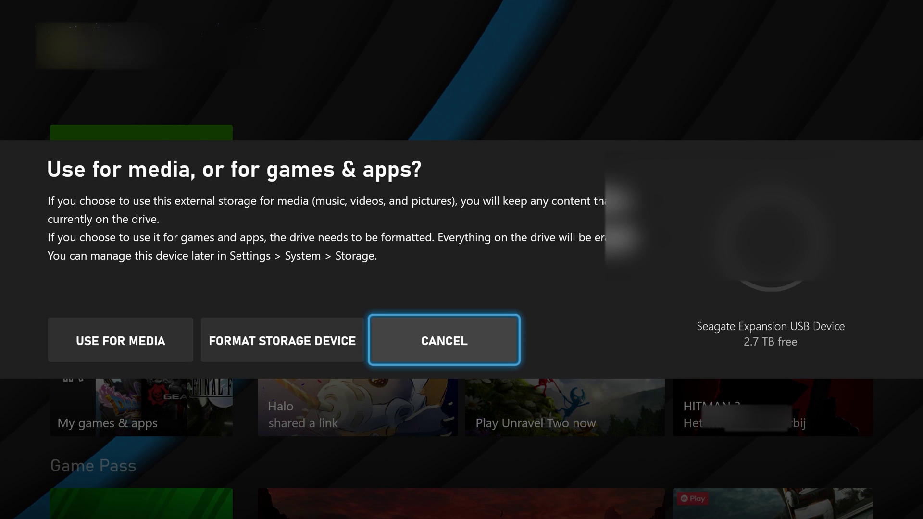
Choose USE FOR MEDIA for the Seagate drive in the storage prompt and confirm.
key("Left")
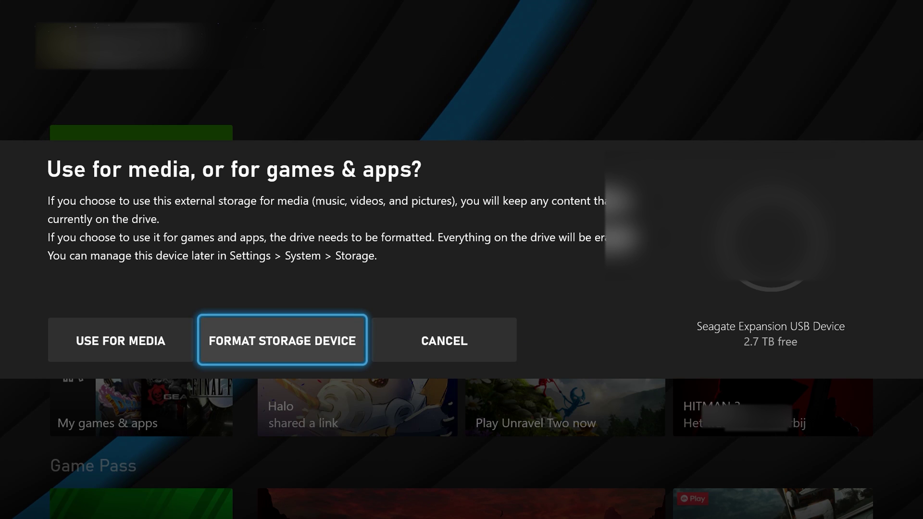
key("Left")
key("Right")
key("Right")
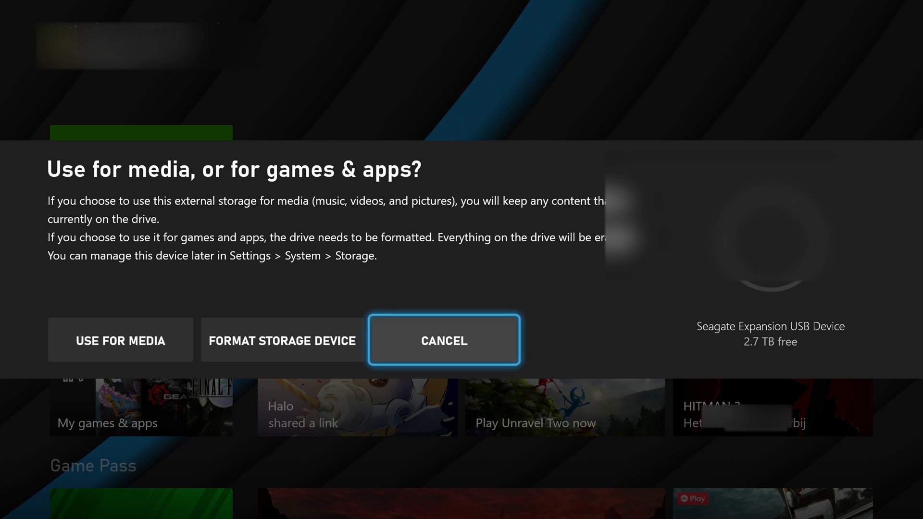
key("Left")
key("Left")
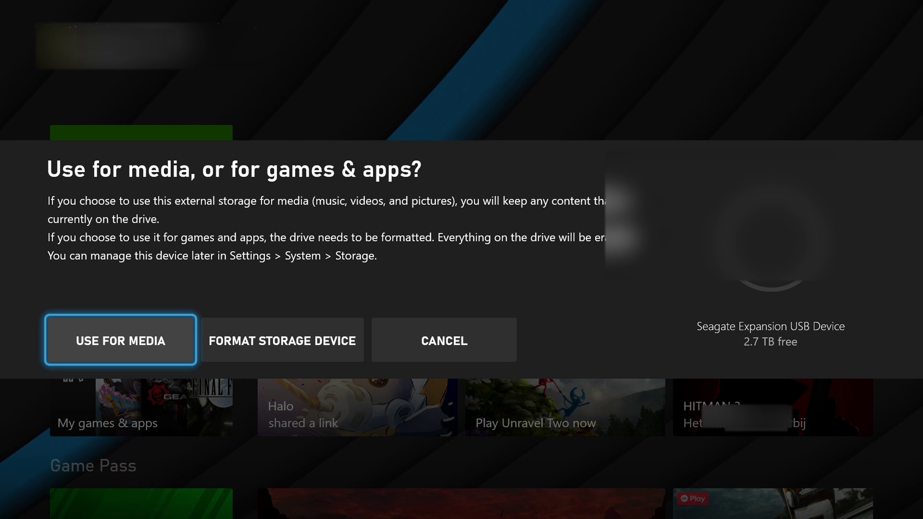
key("Return")
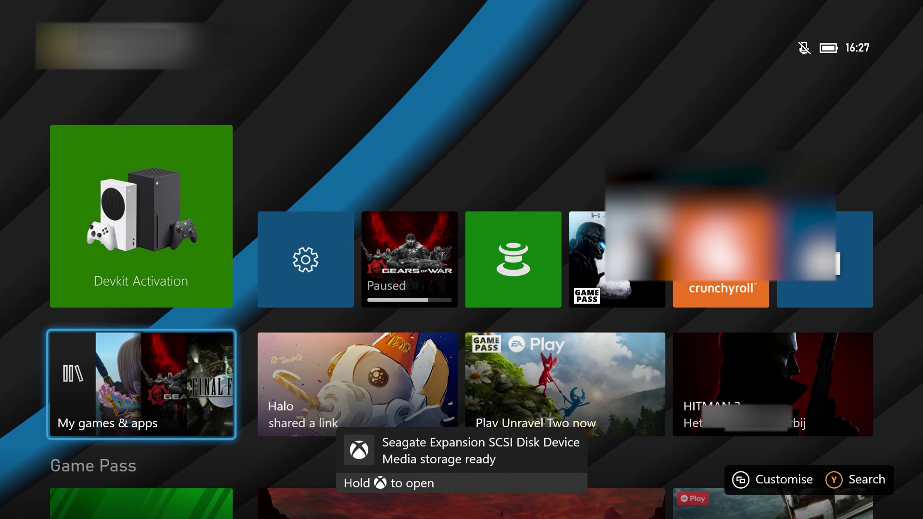